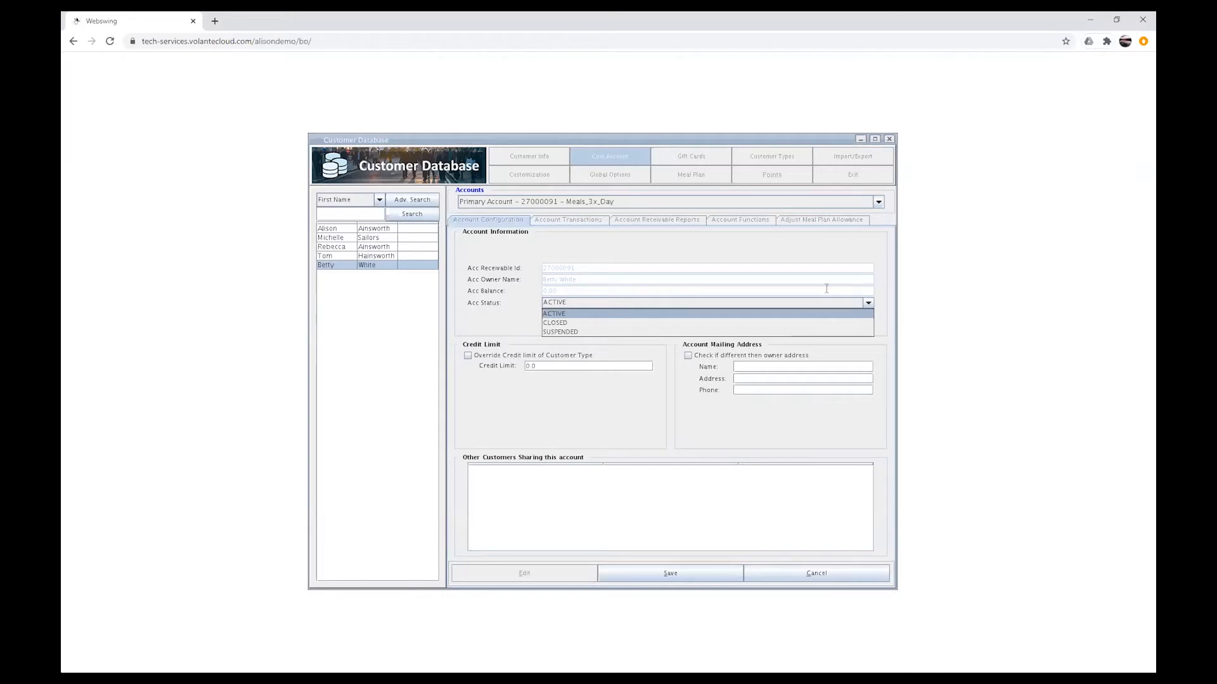
Cancel the primary account's configuration edit and show the transactions of Account #2, Single Declining (N-Z).
left_click(758, 640)
left_click(801, 573)
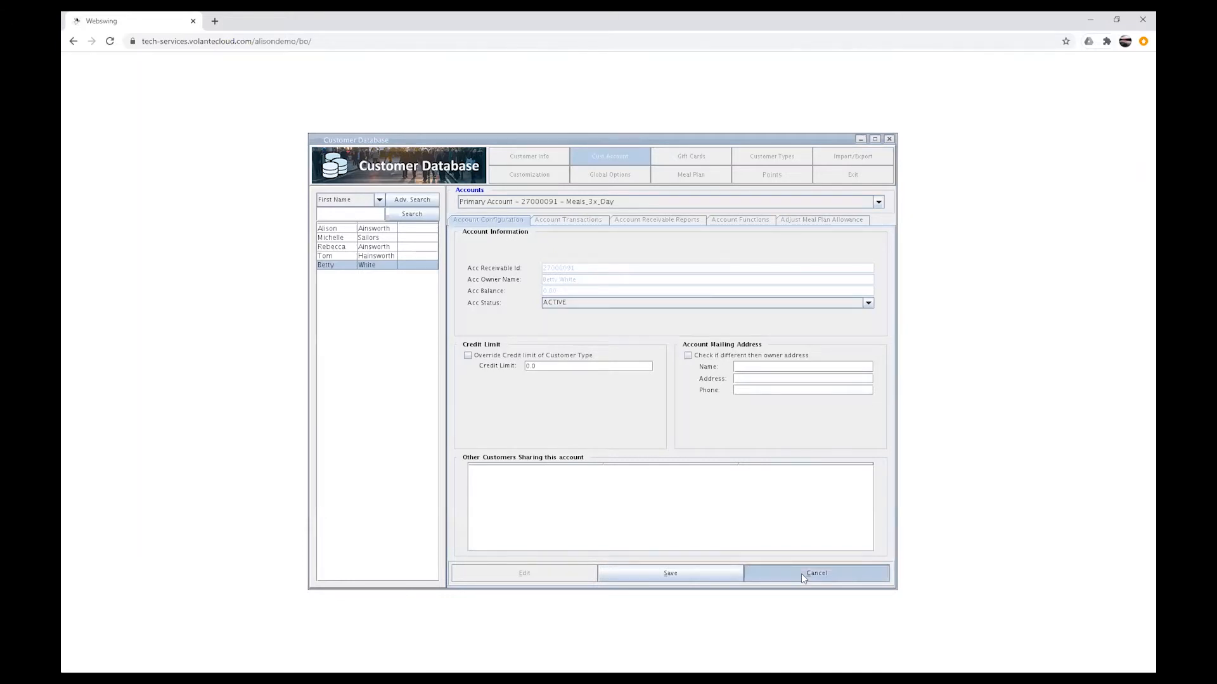
left_click(568, 222)
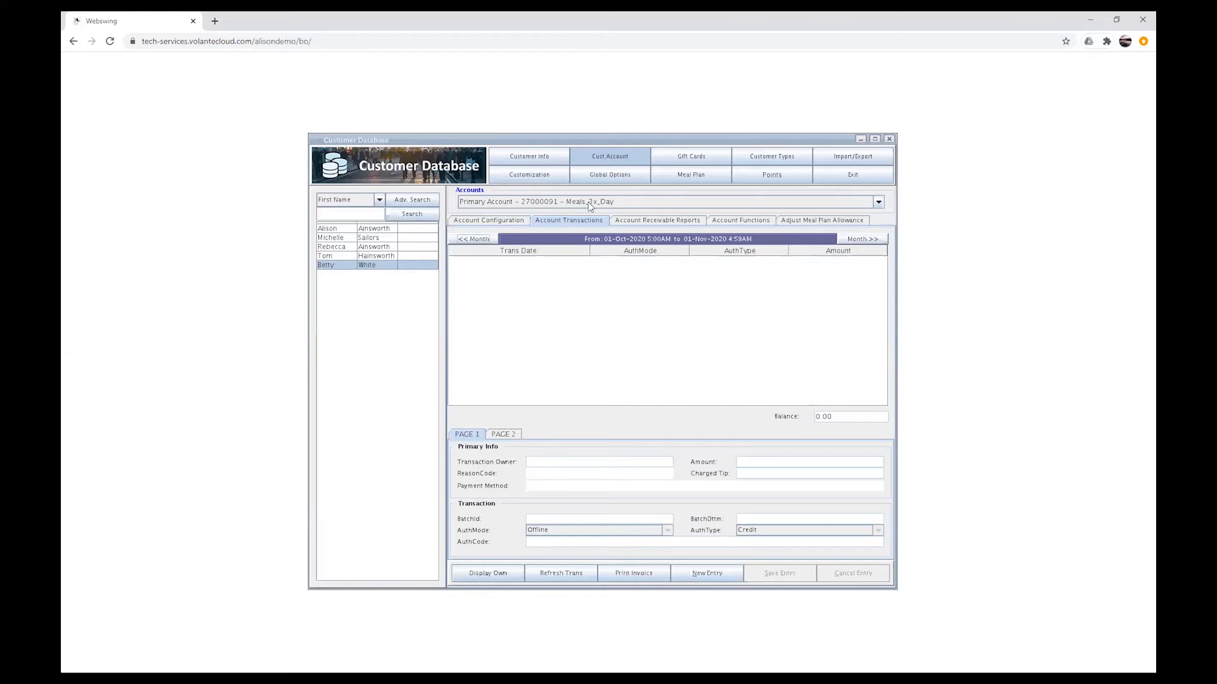
left_click(644, 204)
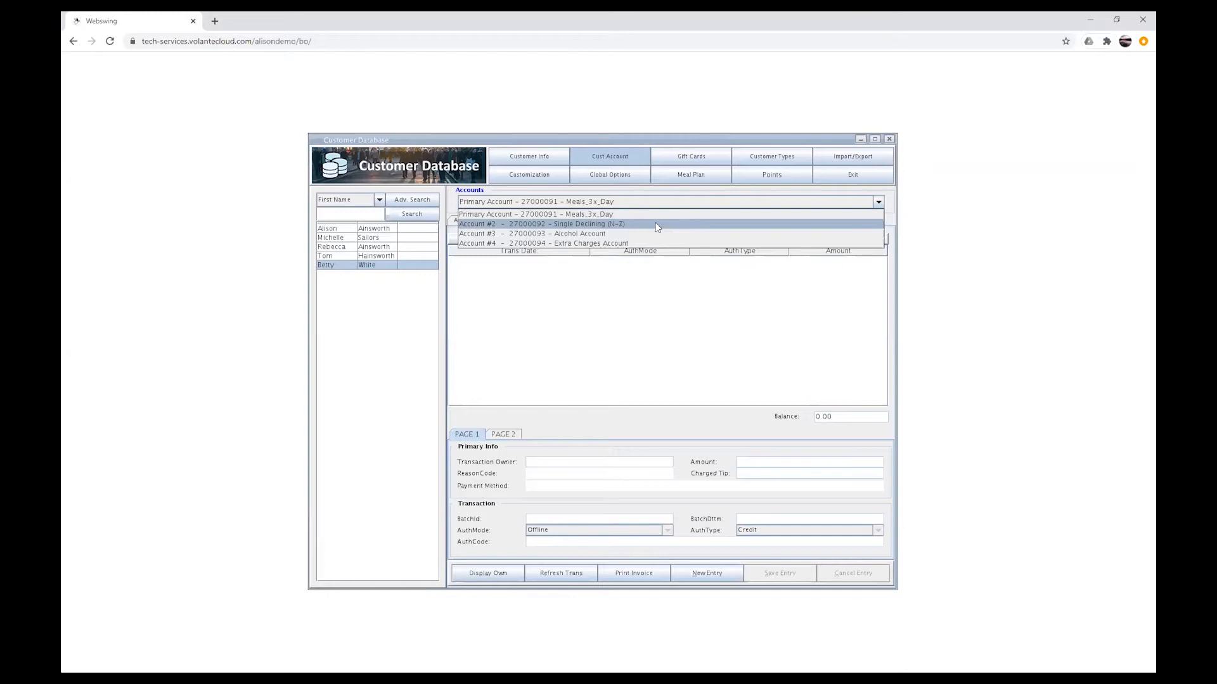
left_click(656, 225)
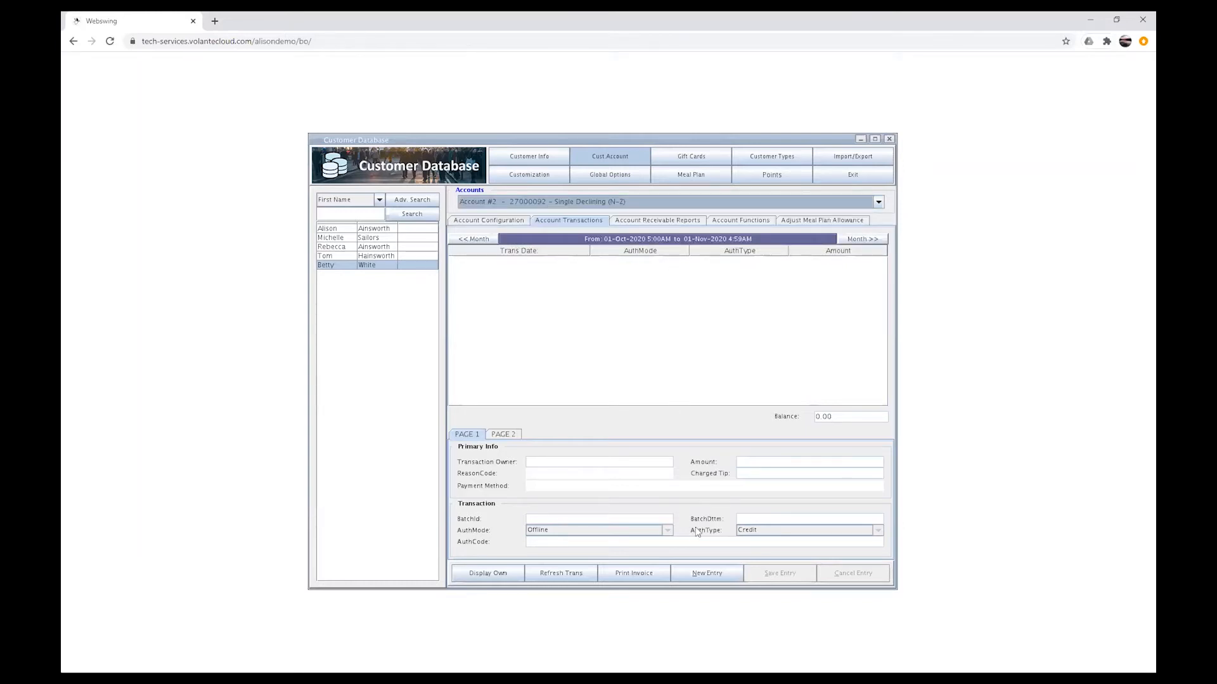
Start a new transaction entry on the account with an amount of 375.00, keeping Credit as the authorization type.
left_click(711, 572)
left_click(751, 462)
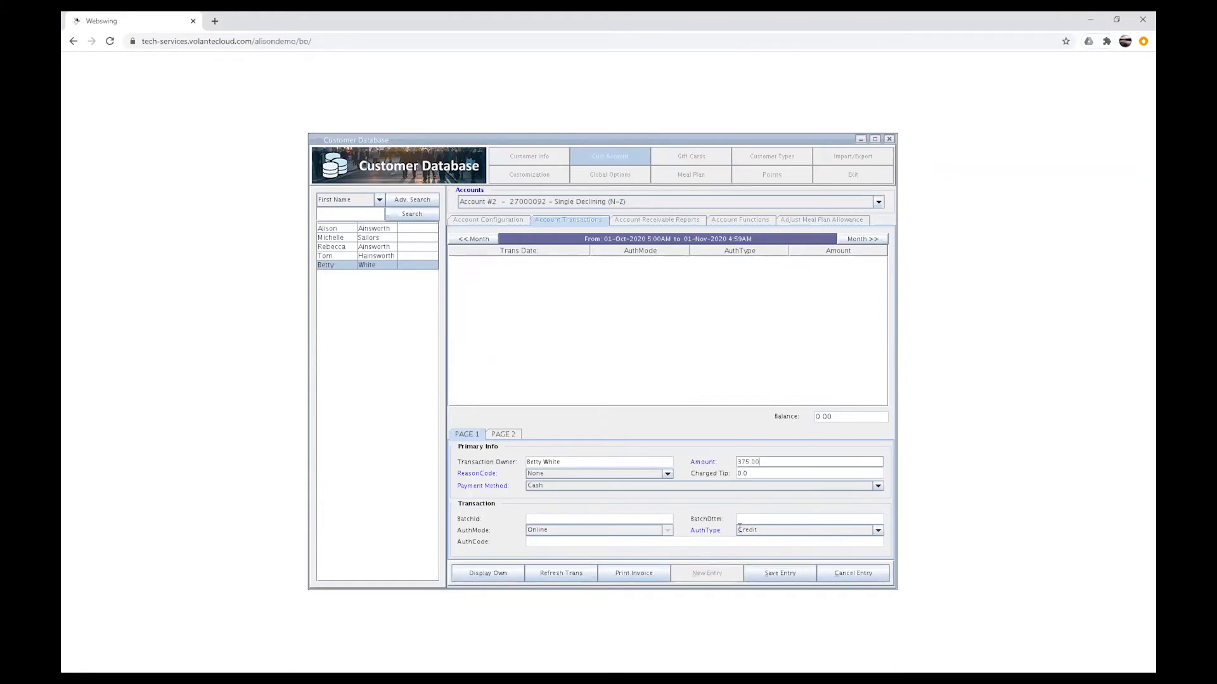
left_click(879, 532)
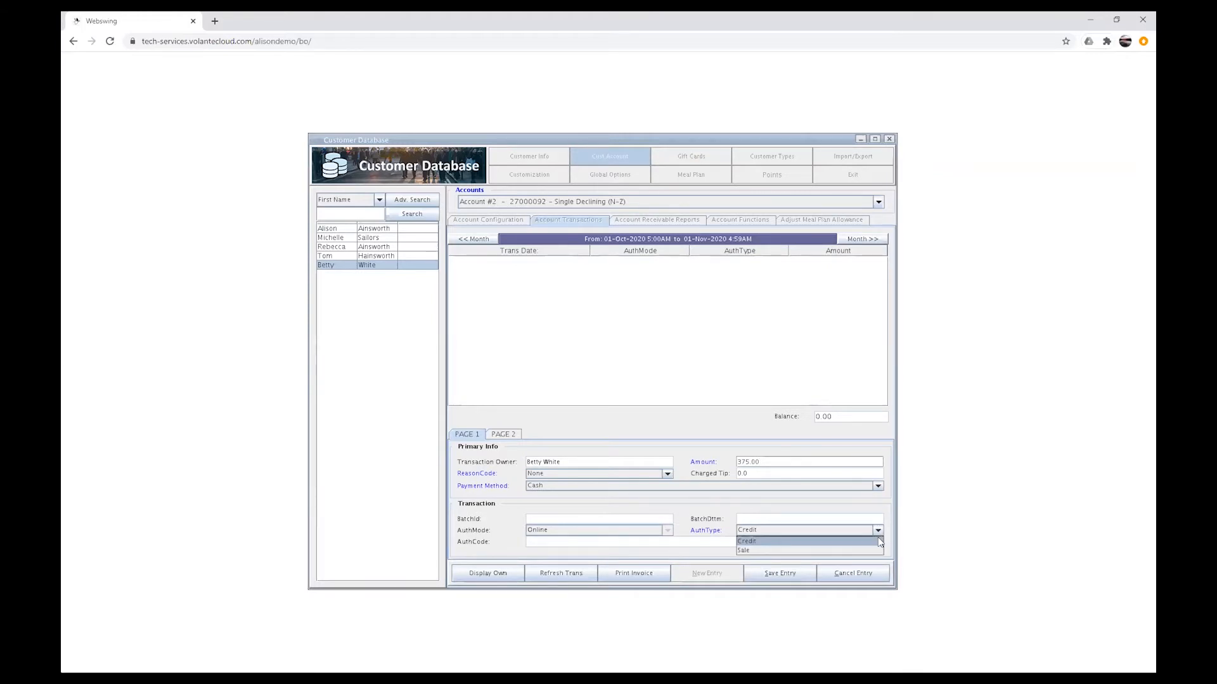
left_click(863, 508)
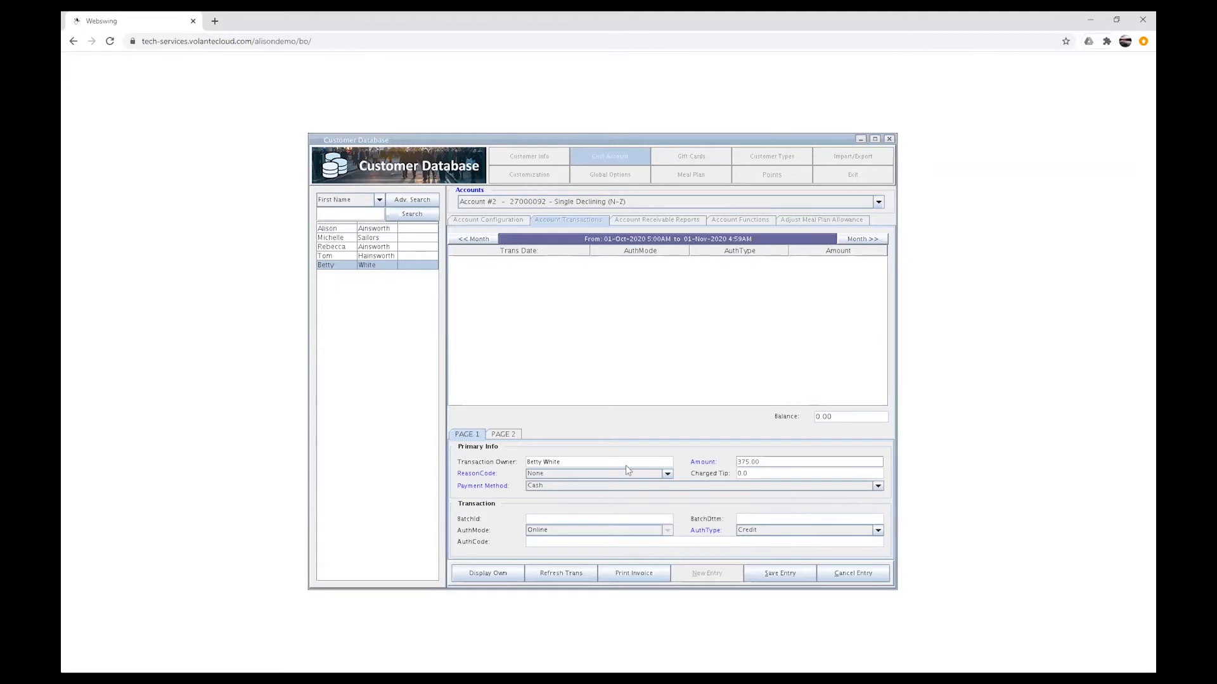
Add the note "new acct pro rate" to the transaction entry and save the entry.
left_click(503, 434)
left_click(540, 528)
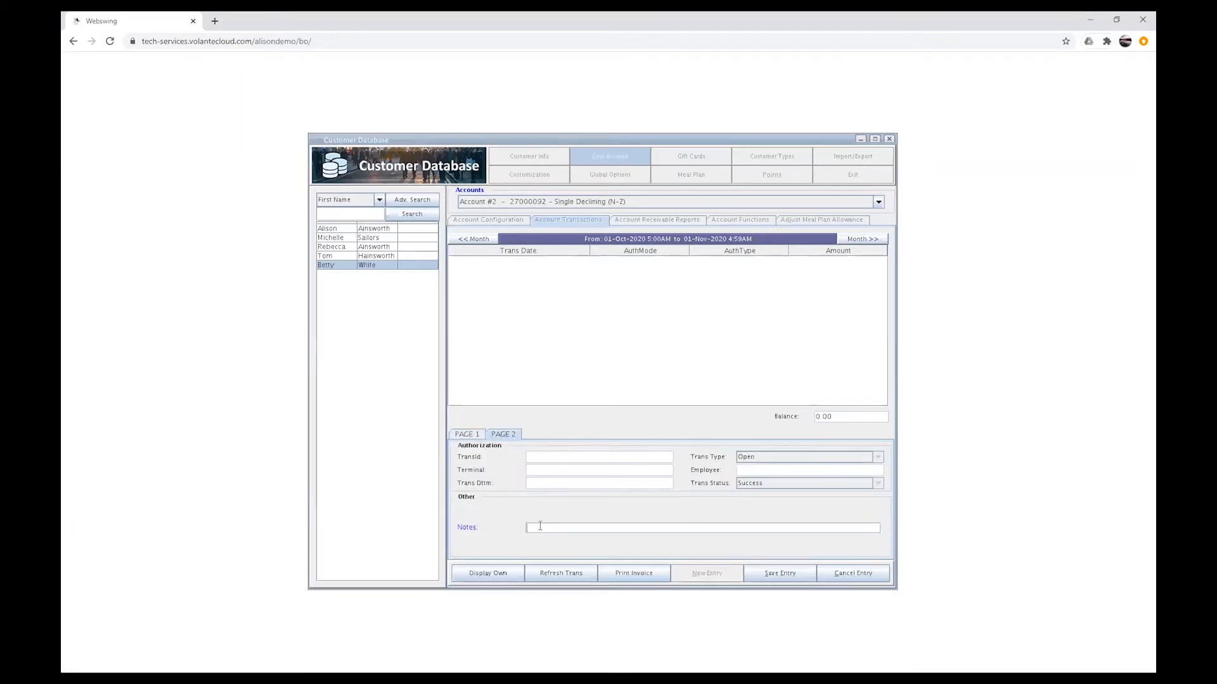
type("new acct pro rate")
left_click(469, 436)
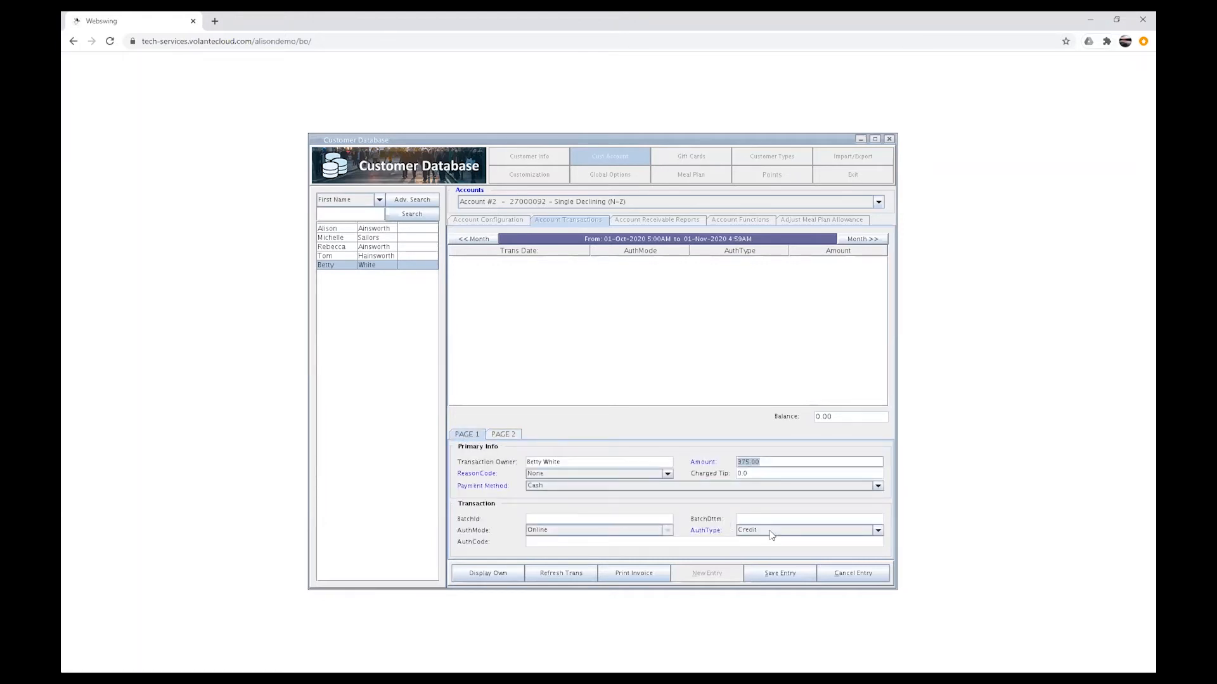
left_click(778, 573)
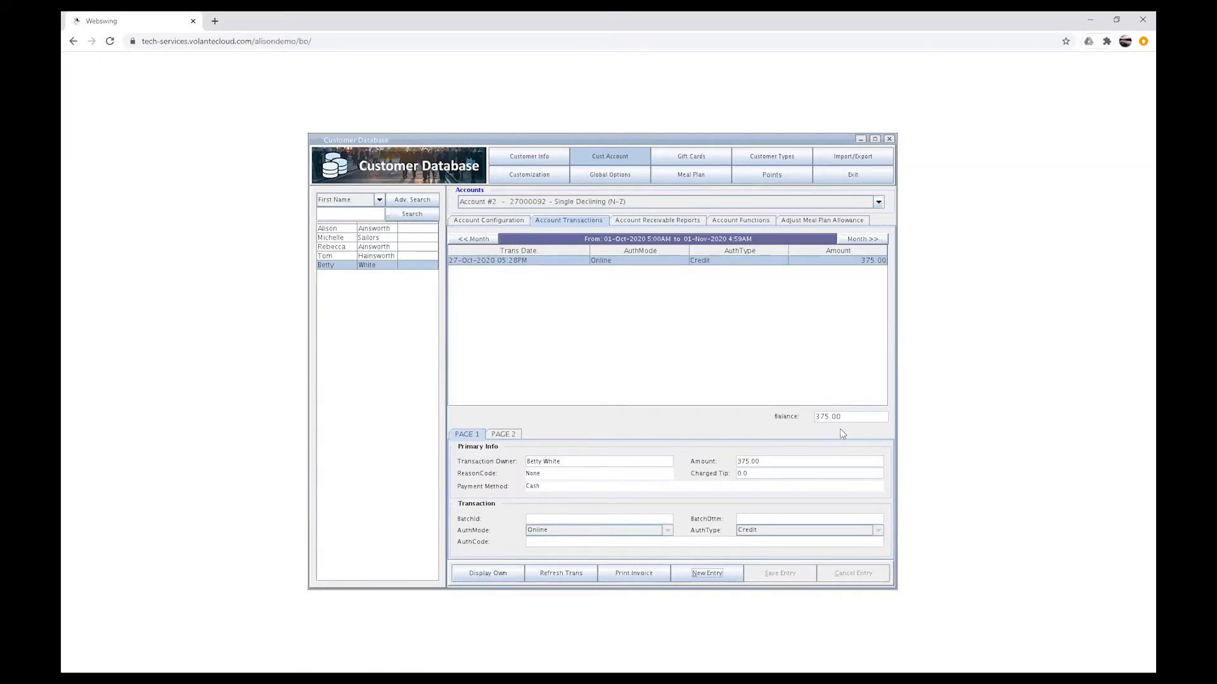
Check the customer's account balances in the primary customer information, and exit the customer database.
left_click(523, 158)
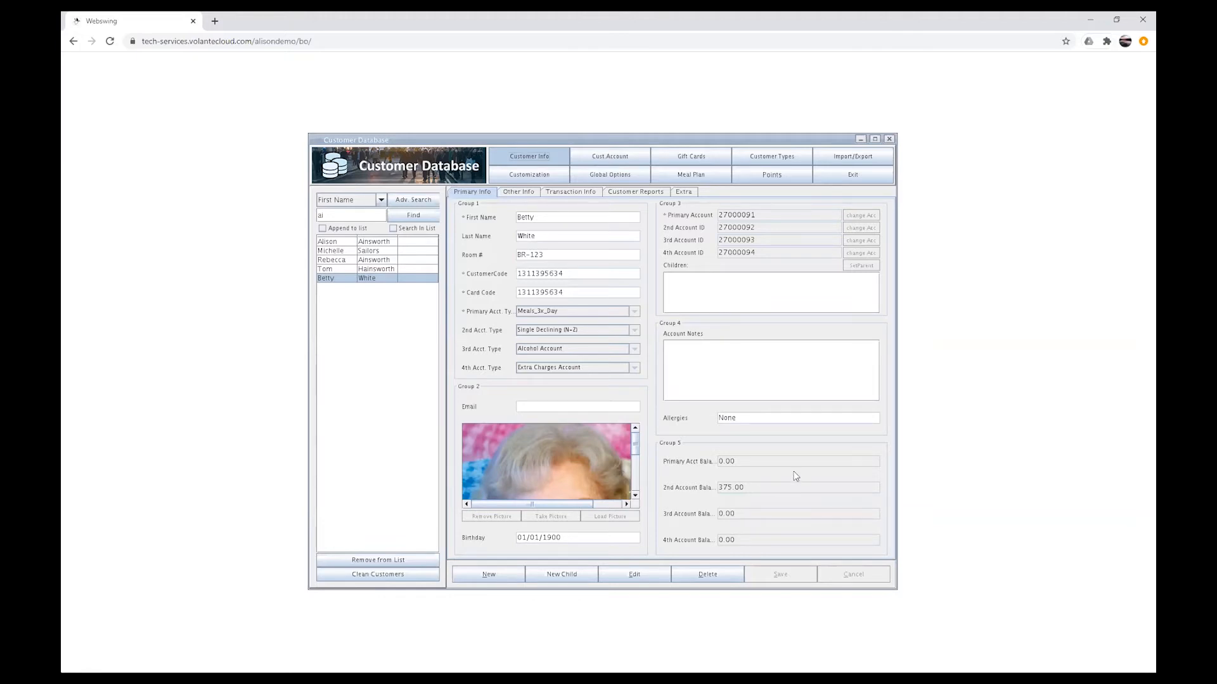
left_click(856, 176)
Send the CustomerDB component update from the Synch Point Command Center to all terminals.
left_click(768, 203)
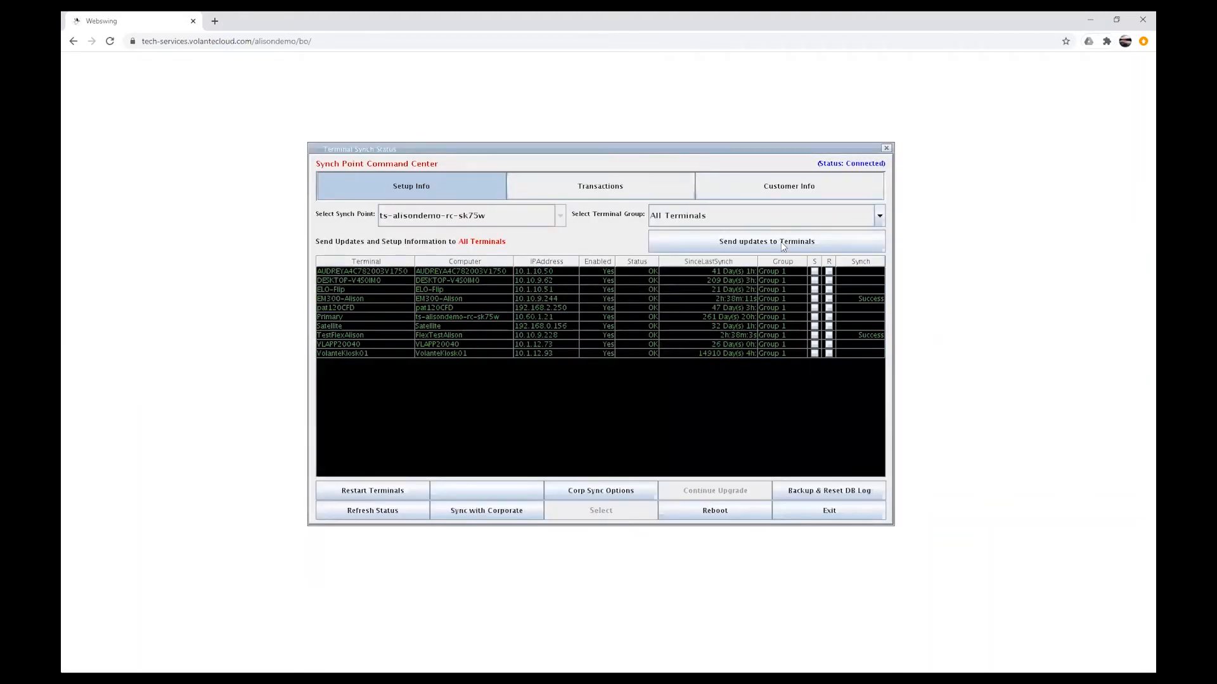
left_click(777, 241)
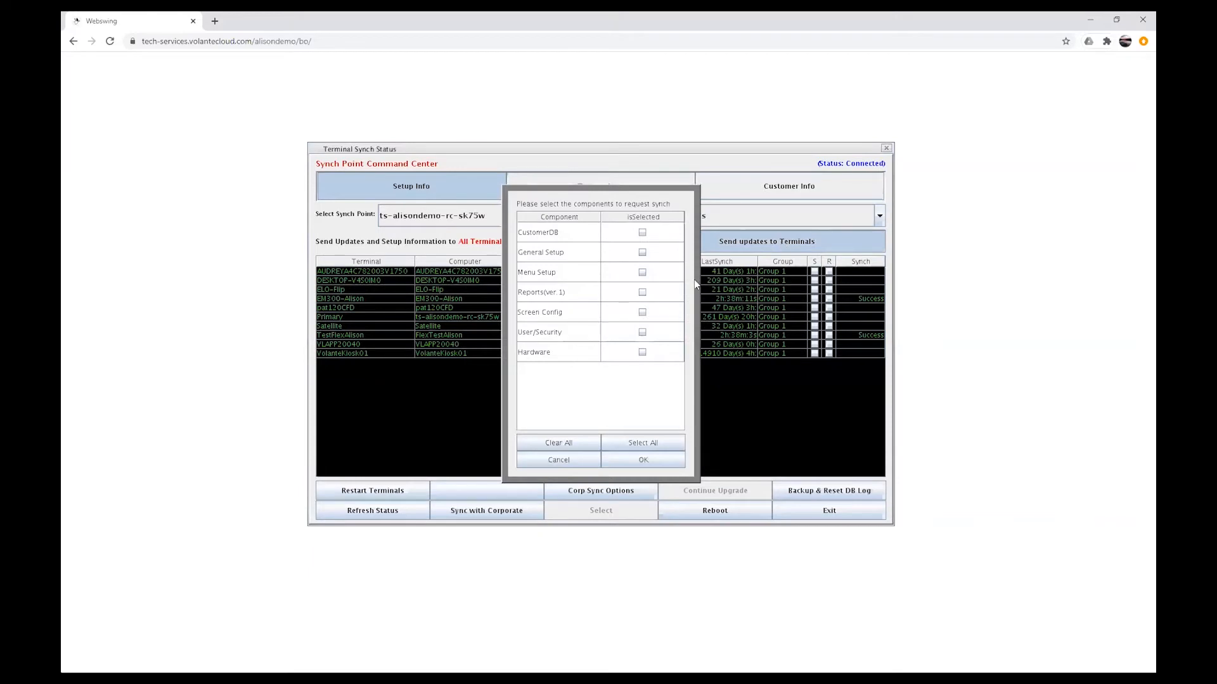
left_click(642, 232)
left_click(648, 445)
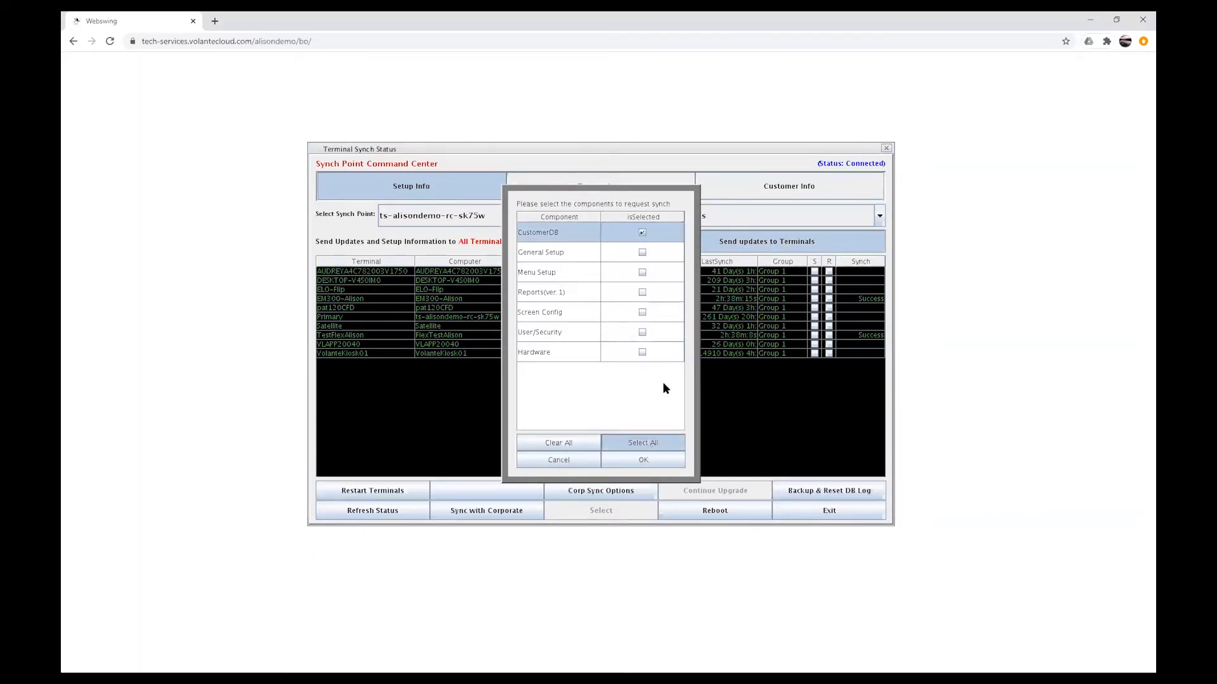
left_click(648, 461)
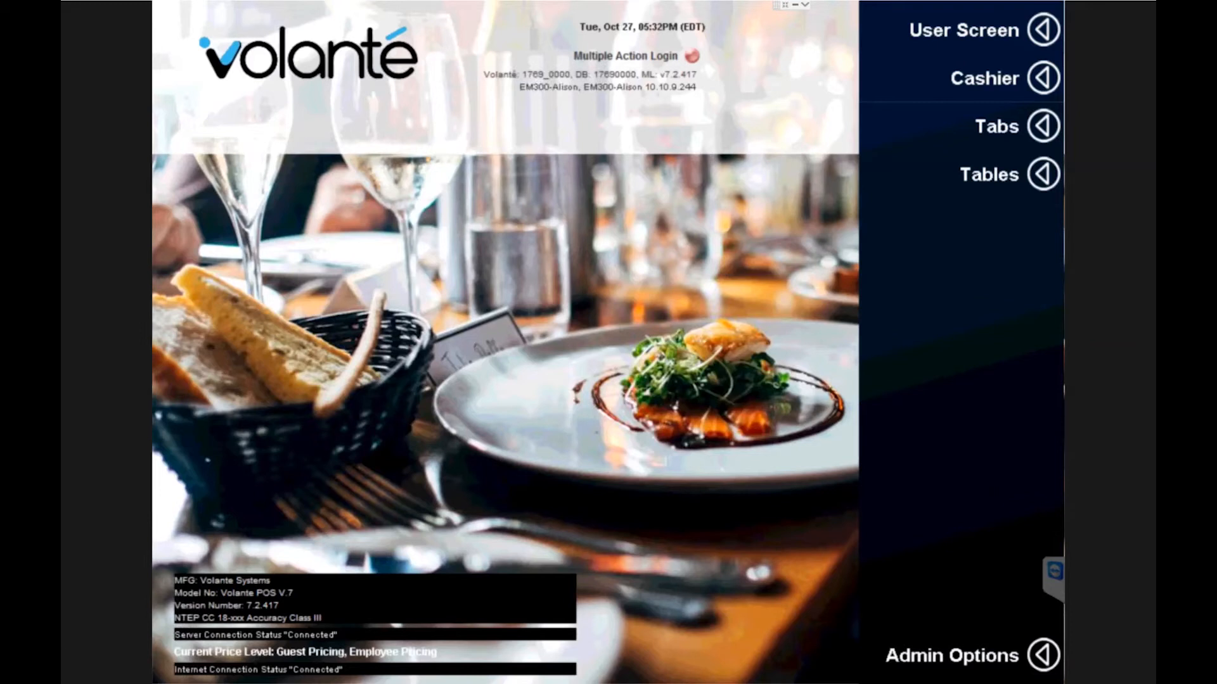
Switch to the Volanté POS terminal and log in to the Cashier screen with the server ID.
left_click(1054, 90)
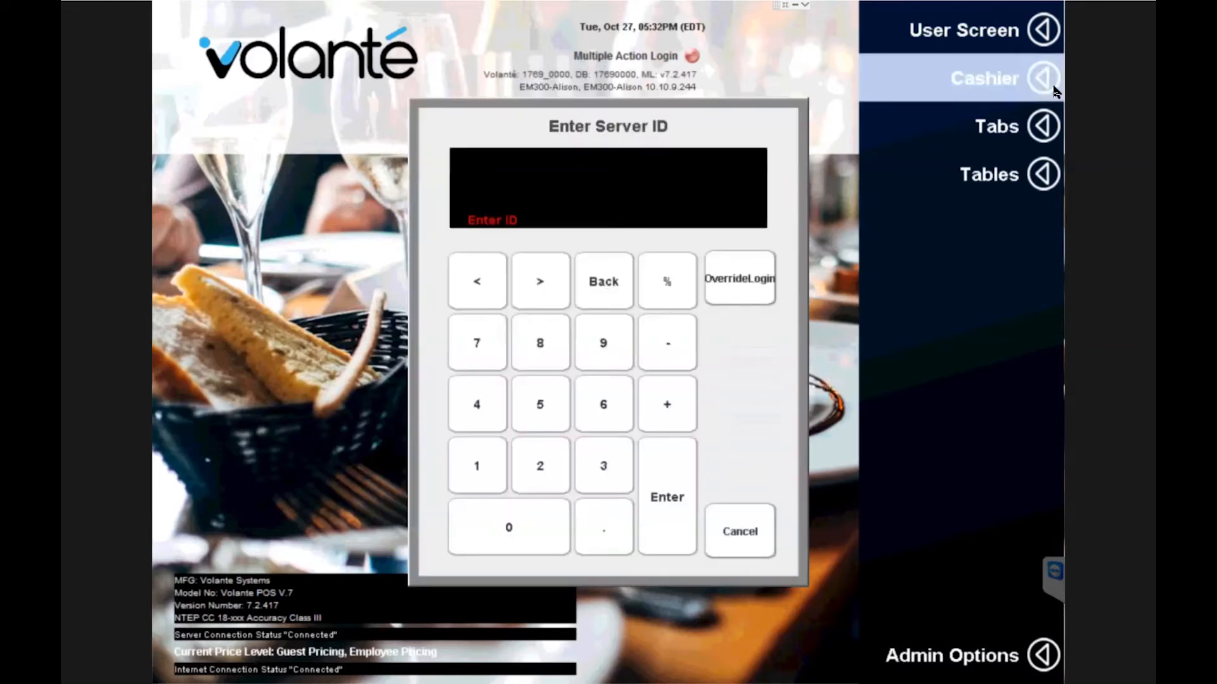
type("1")
key("Return")
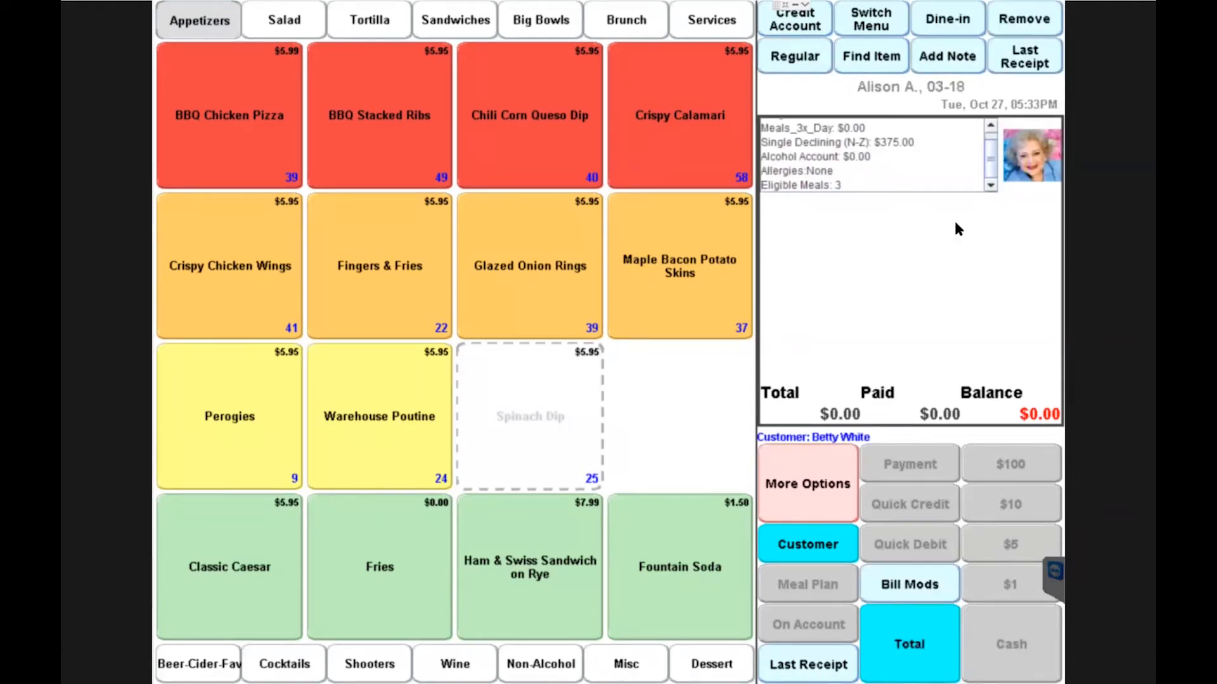
Review the customer's balances and eligible meals, and order Perogies, a Turkey Sandwich and a Barefoot Chardonnay.
scroll(986, 164, "up", 1)
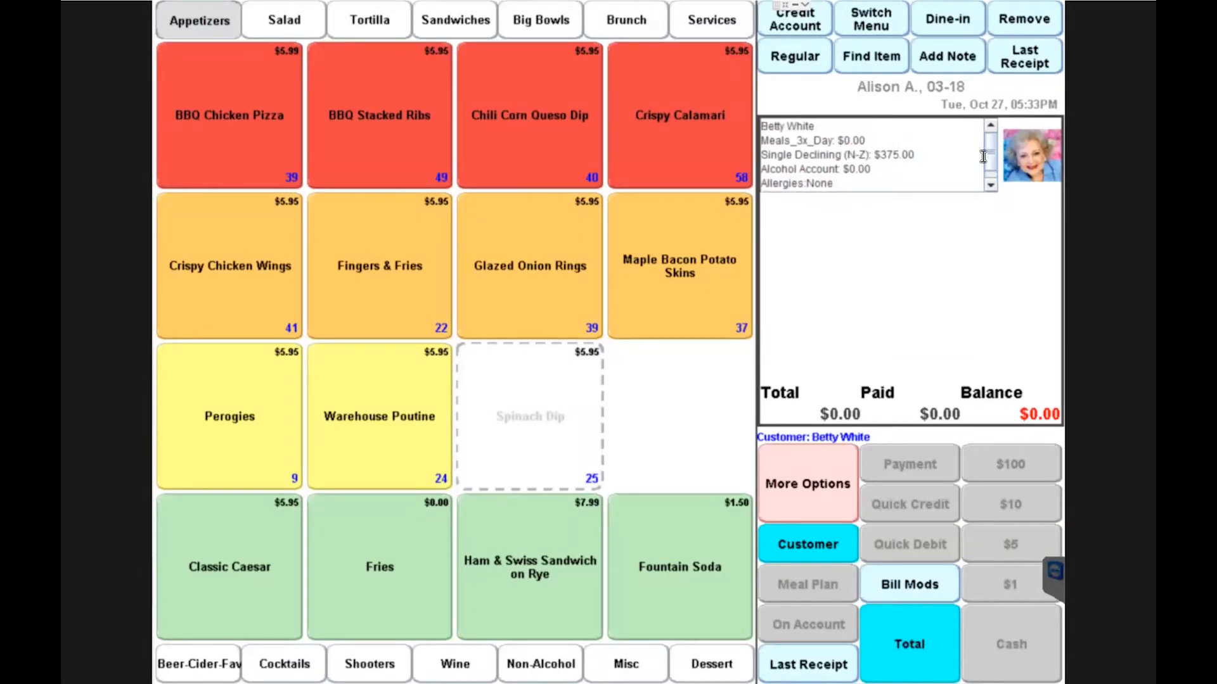
scroll(991, 156, "down", 1)
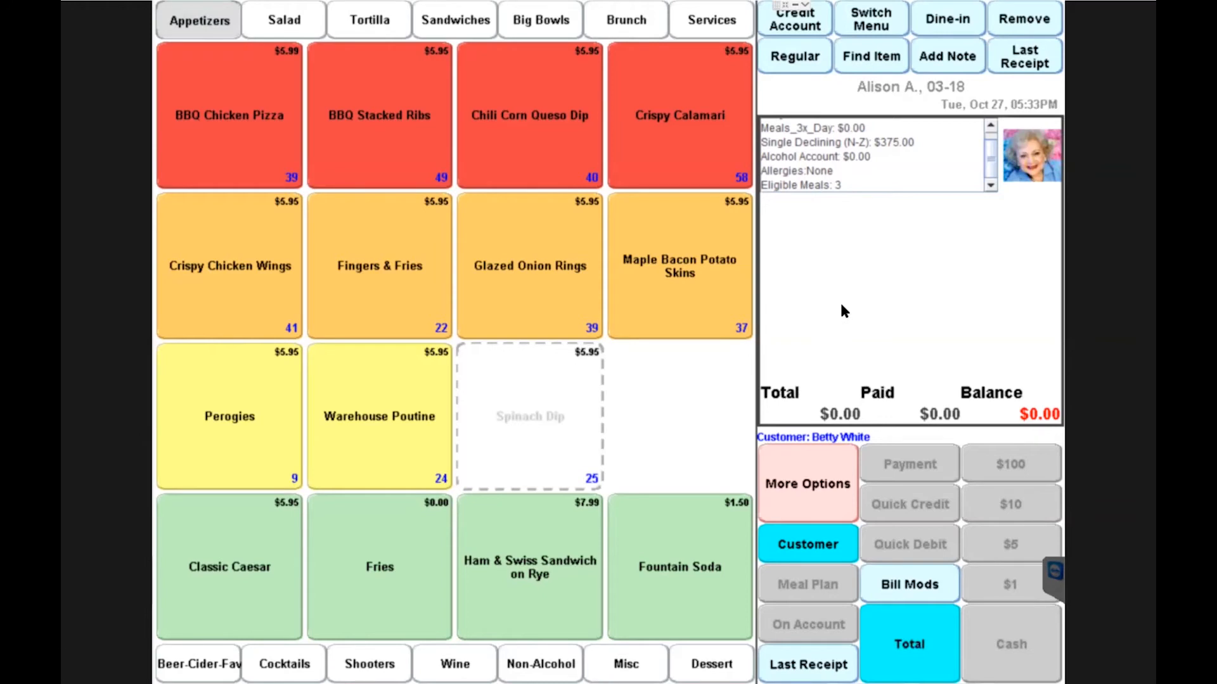
left_click(231, 415)
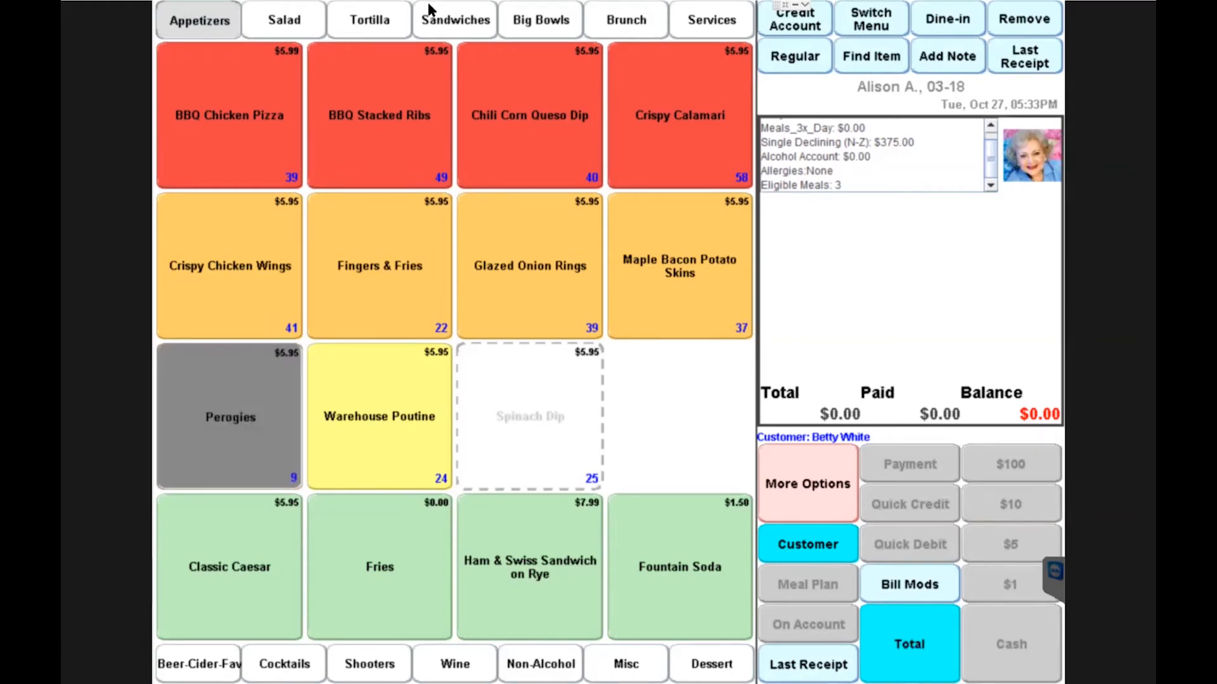
left_click(447, 26)
left_click(688, 273)
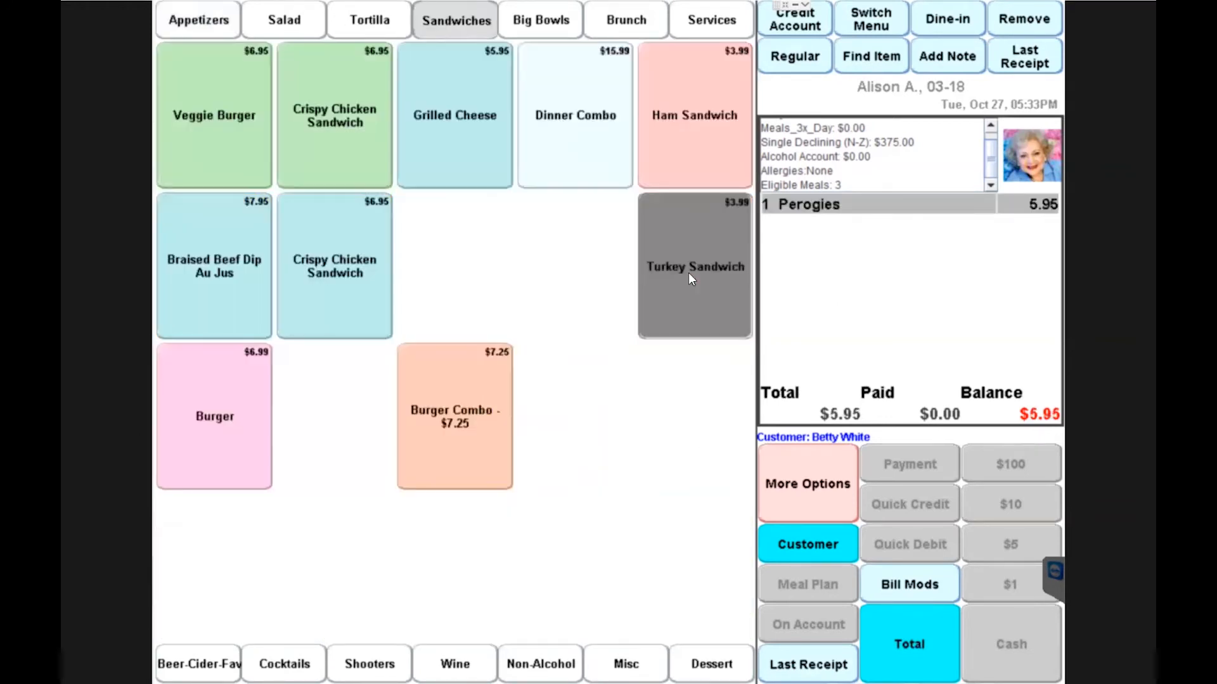
left_click(330, 667)
left_click(447, 661)
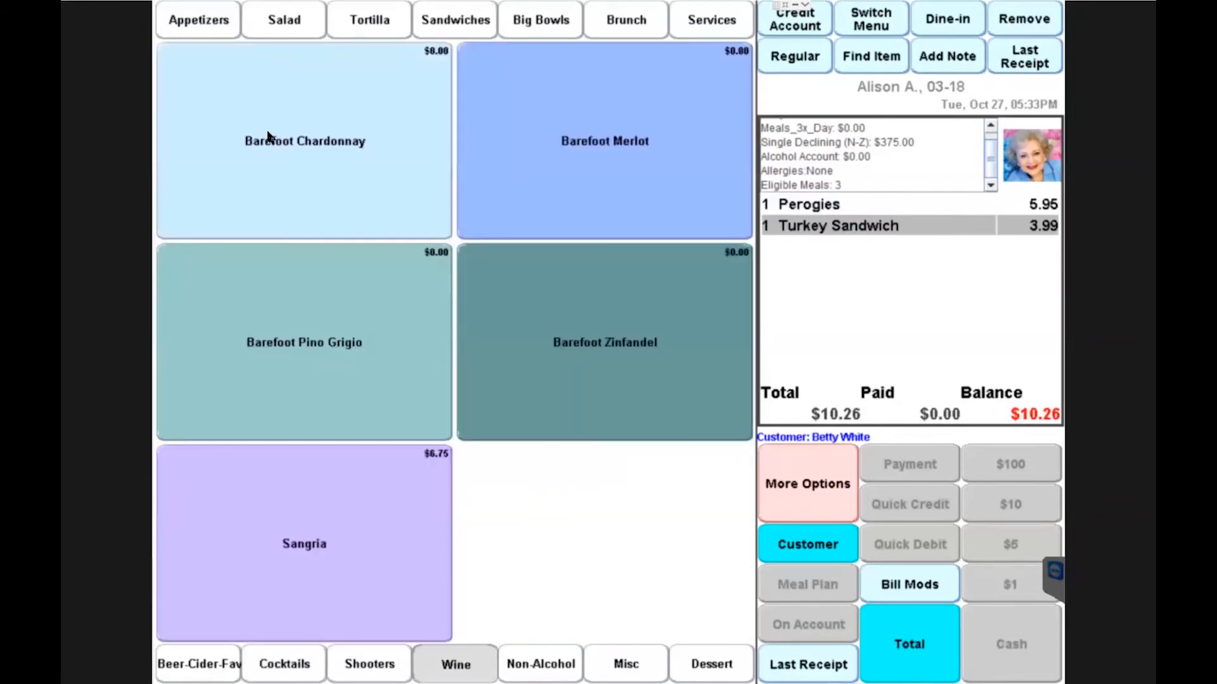
left_click(350, 234)
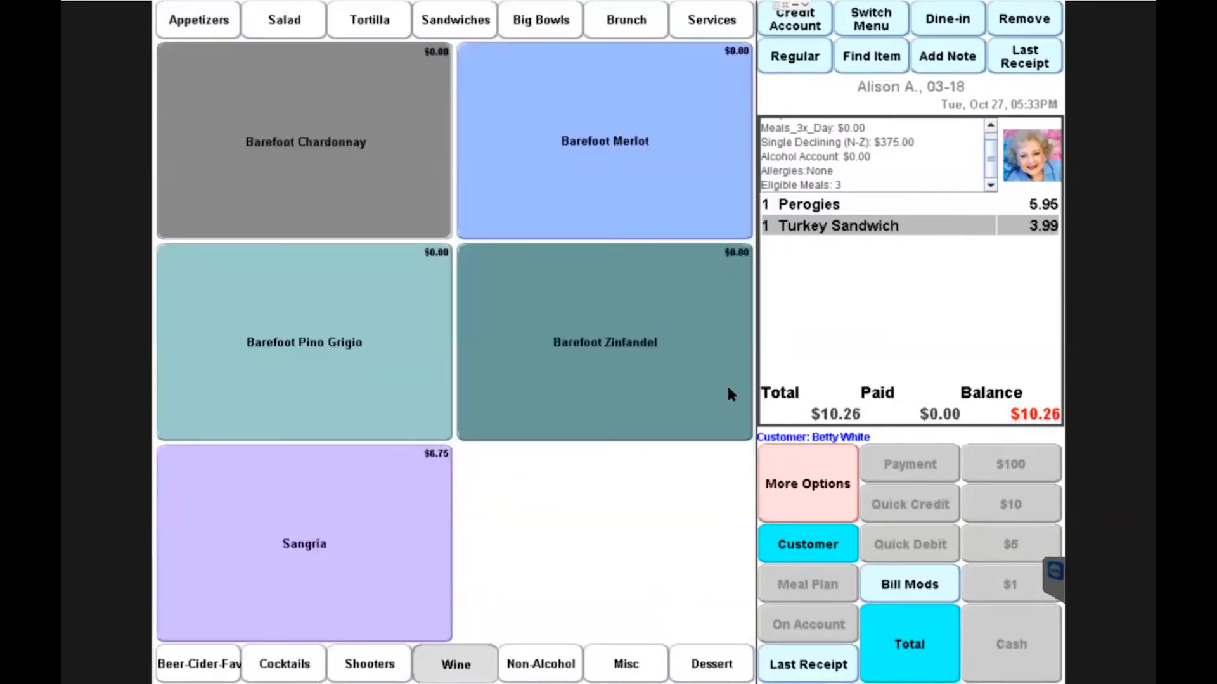
Total the customer's first order and pay it with the meal plan.
left_click(909, 650)
left_click(827, 591)
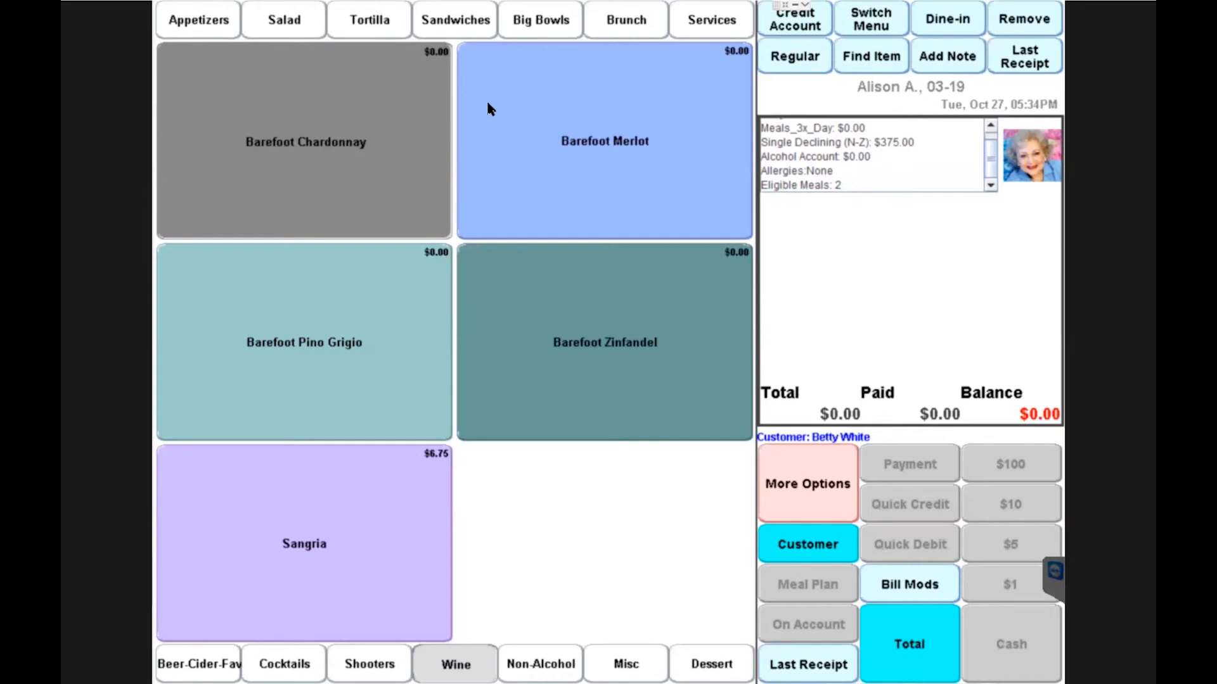
Add Maple Bacon Potato Skins and a West Coast Fish Taco to a second order for the customer.
left_click(226, 32)
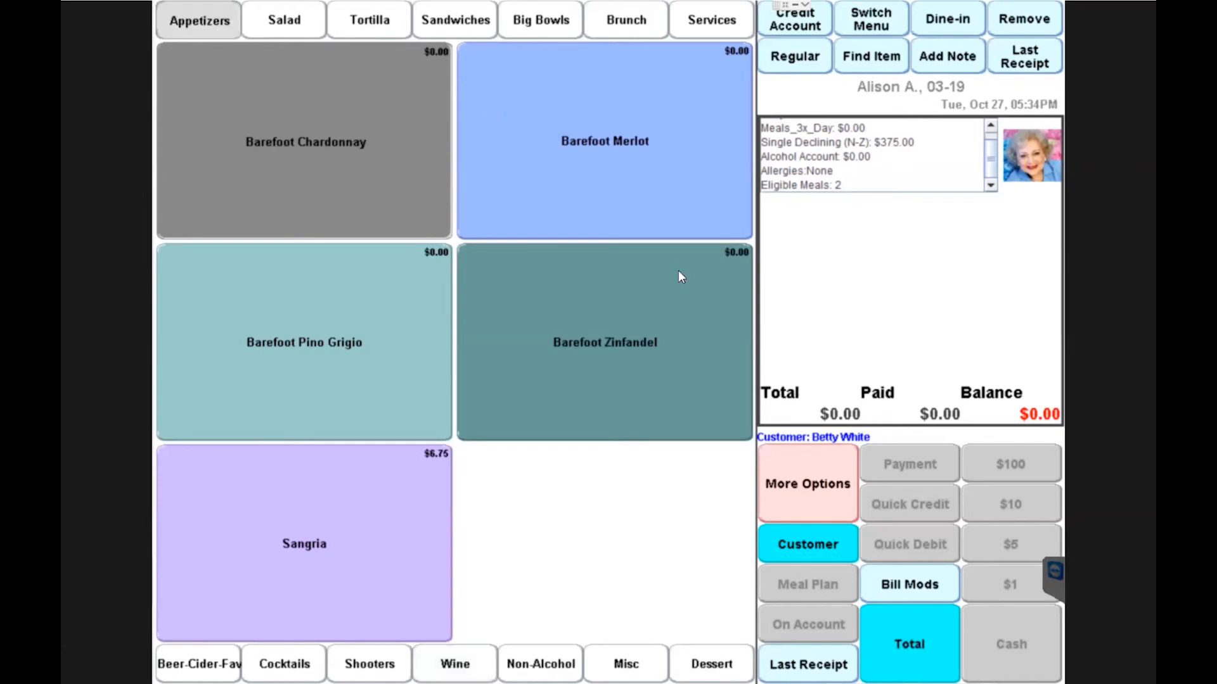
left_click(614, 270)
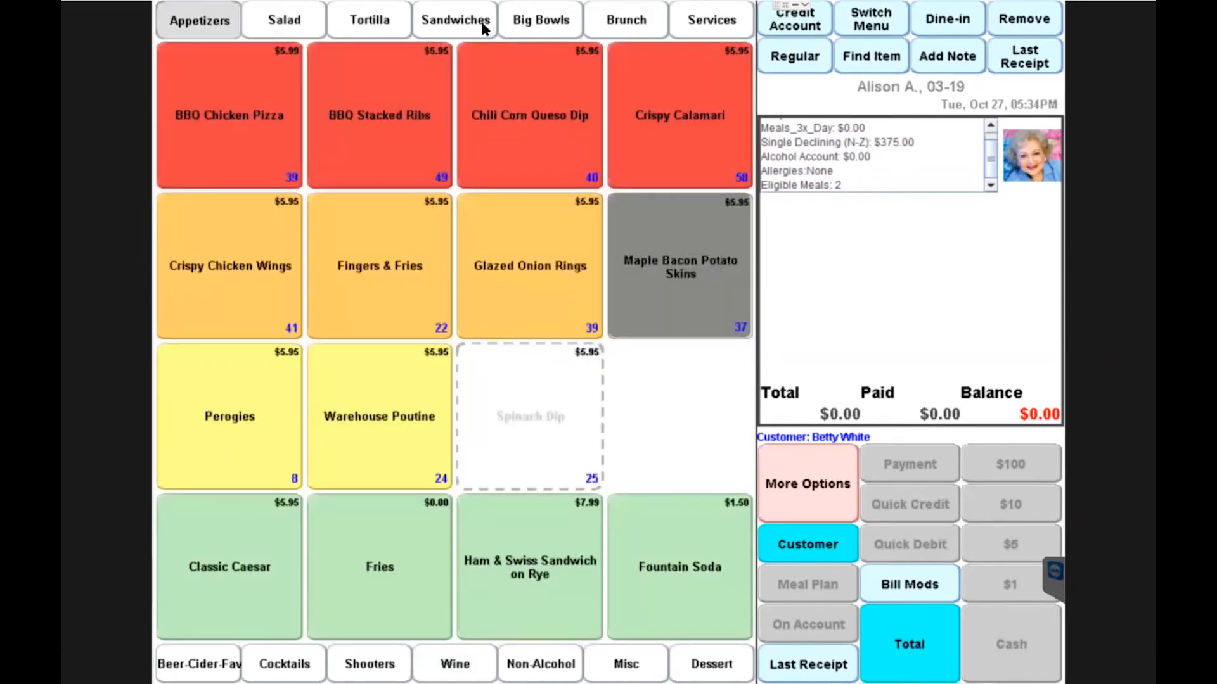
left_click(459, 20)
left_click(368, 20)
left_click(620, 424)
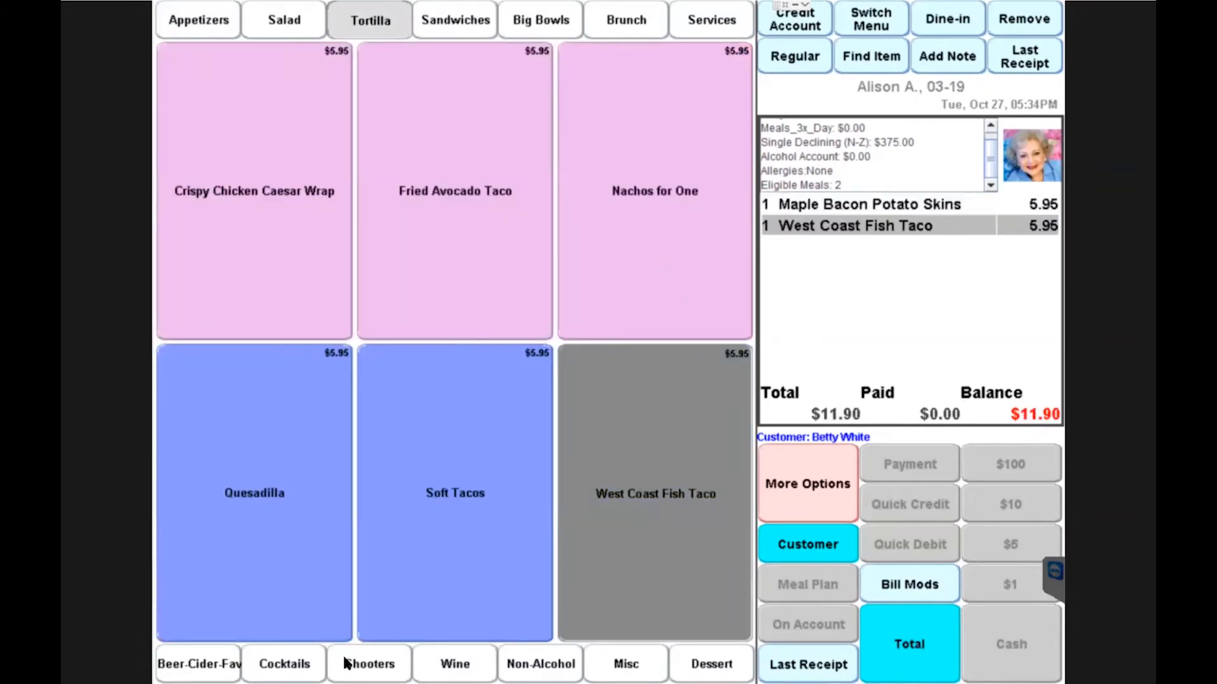
Add a 6oz Barefoot Chardonnay and a Fried Apple Pie with Ice Cream to the order.
left_click(443, 663)
left_click(277, 179)
double_click(511, 208)
left_click(728, 665)
left_click(253, 138)
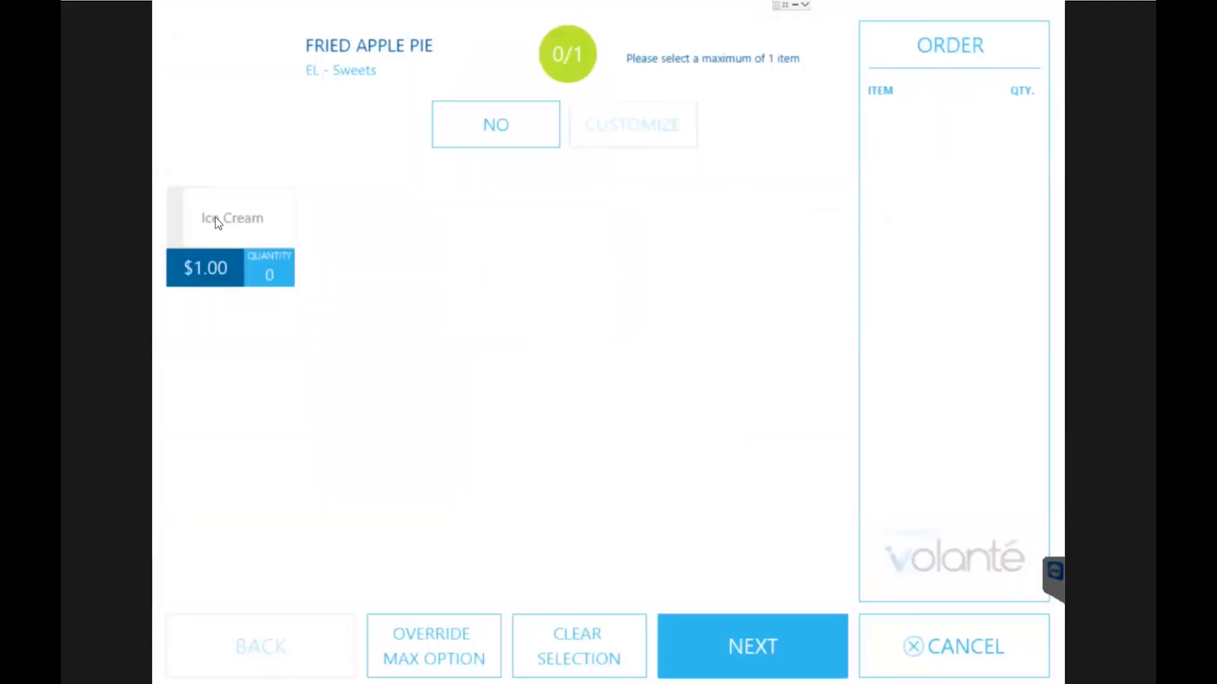
left_click(216, 221)
left_click(714, 641)
Total the second order and charge it to the customer on account.
left_click(909, 645)
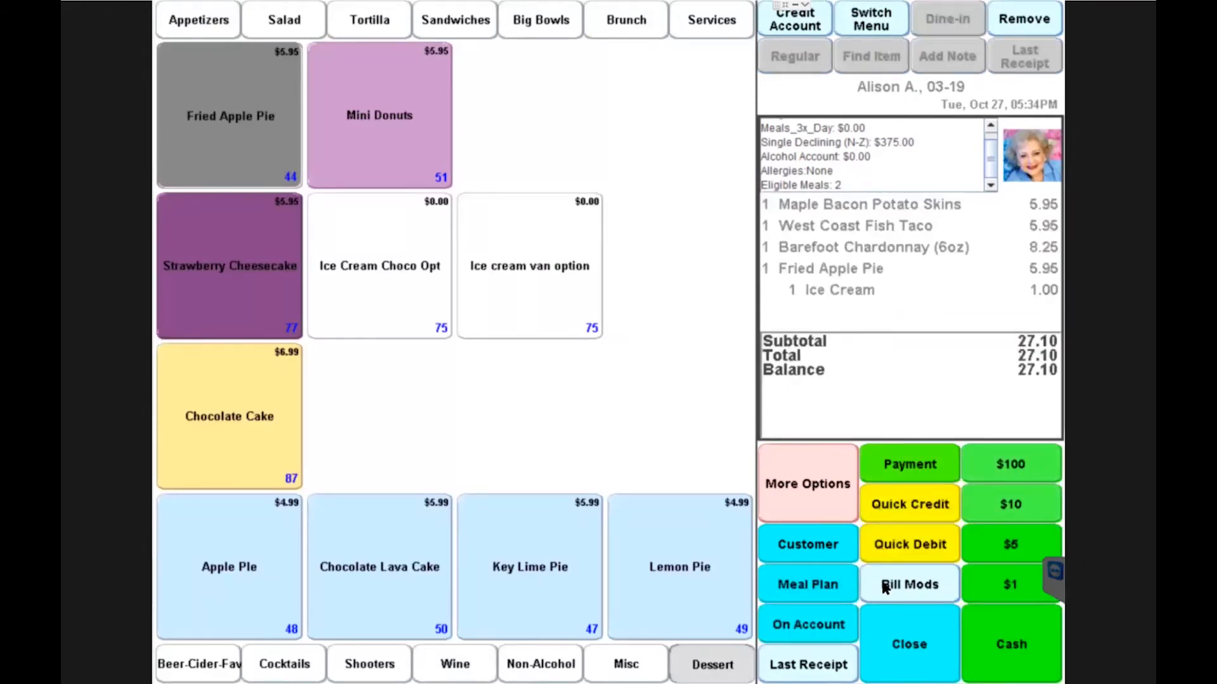
left_click(813, 628)
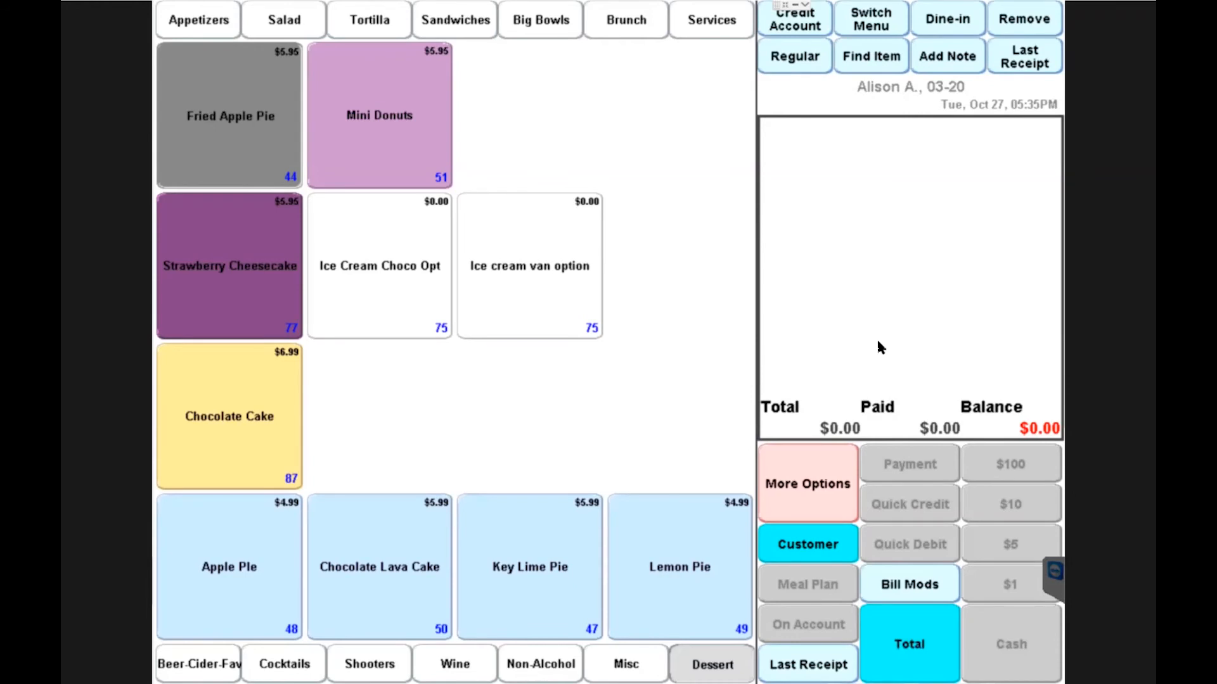
Open the customer's record on the terminal and display the customer's transactions for the preset date range.
left_click(812, 542)
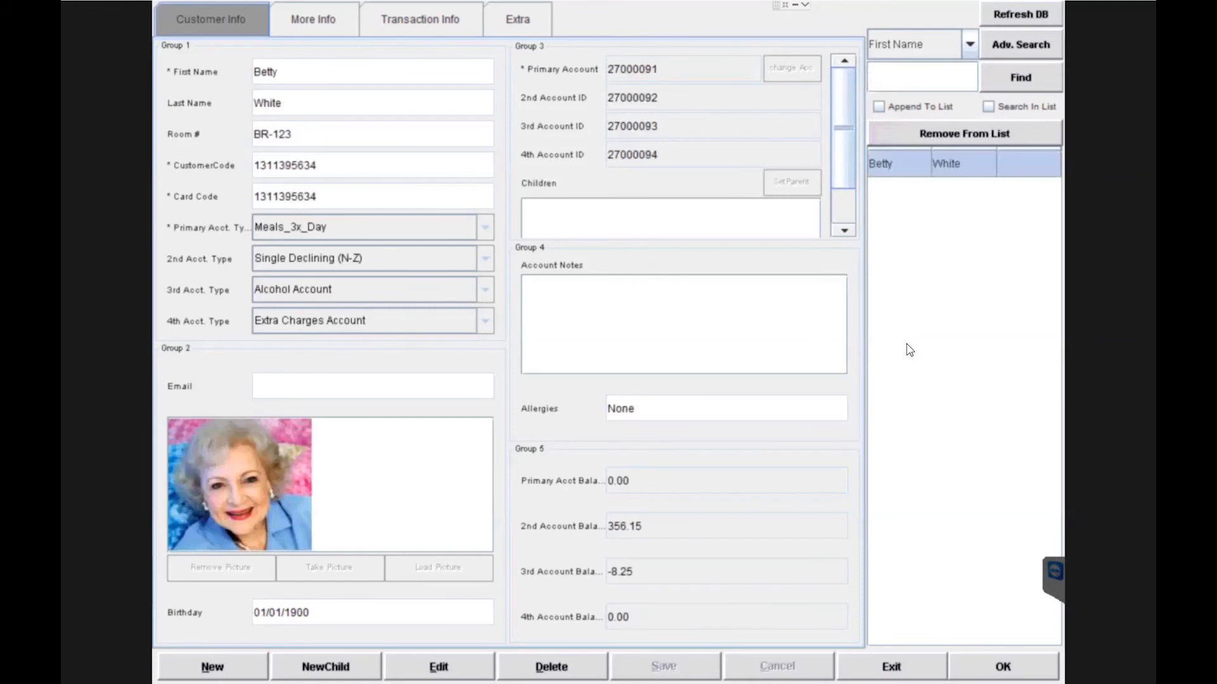
left_click(431, 24)
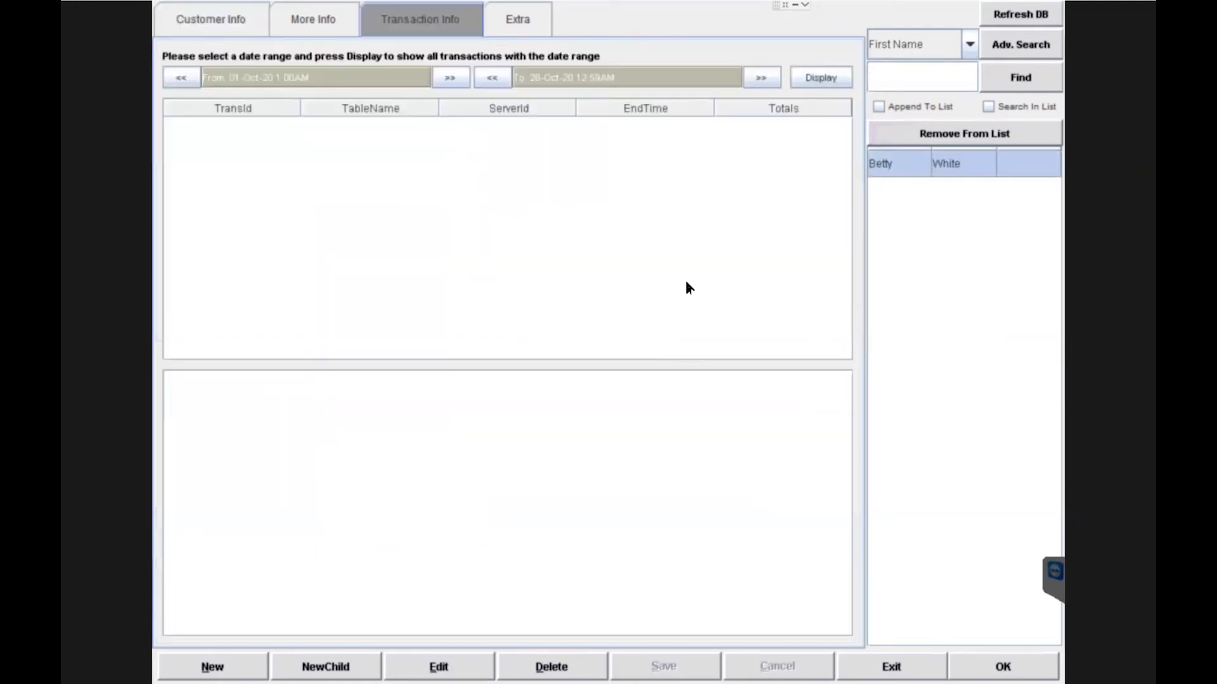
left_click(818, 83)
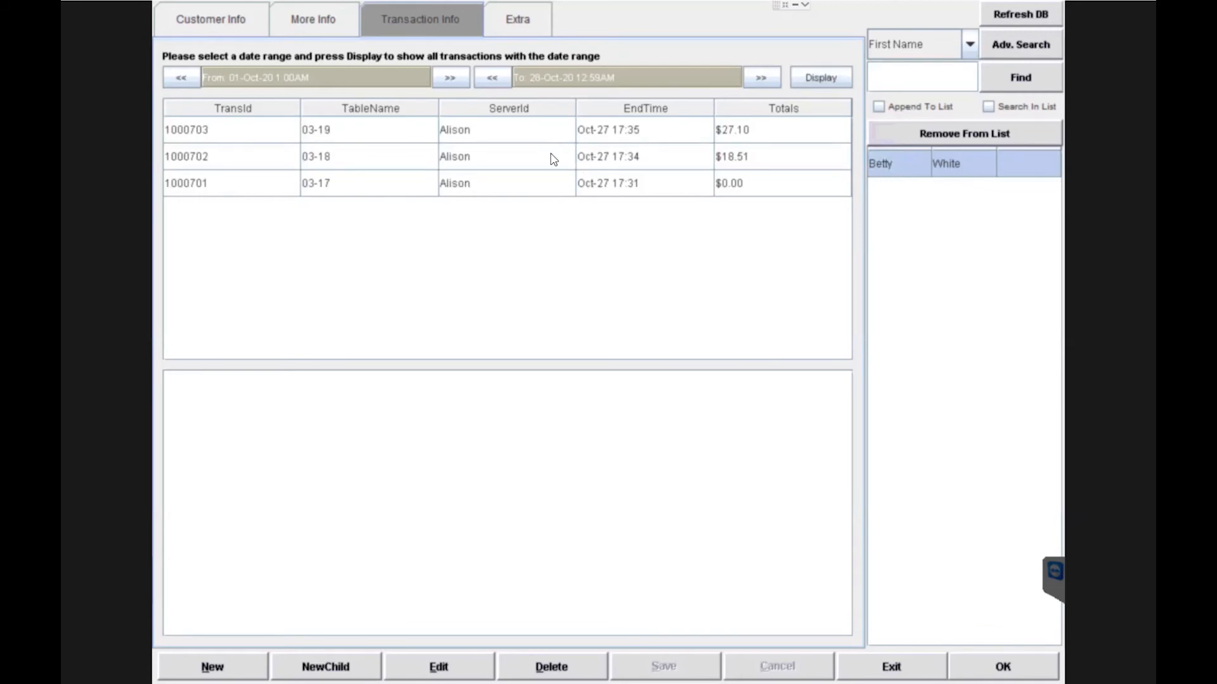
Examine the receipt of transaction 03-18, checking its meal plan payment and the remaining eligible meals.
left_click(503, 155)
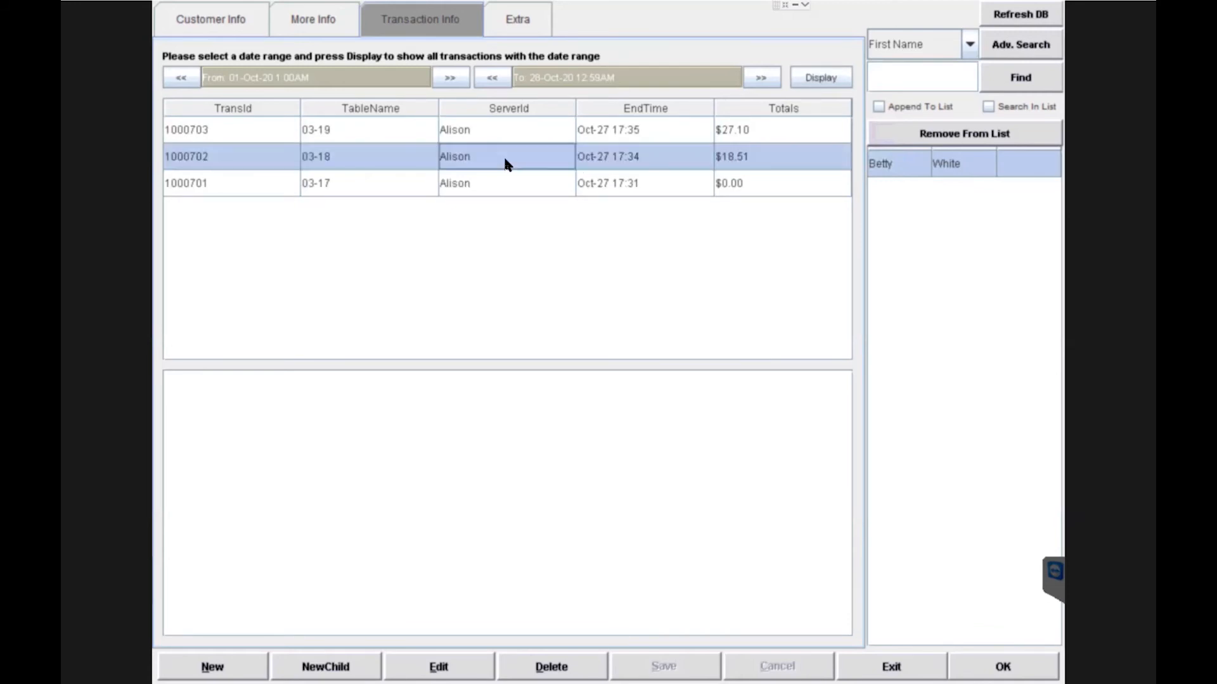
left_click_drag(164, 467, 213, 467)
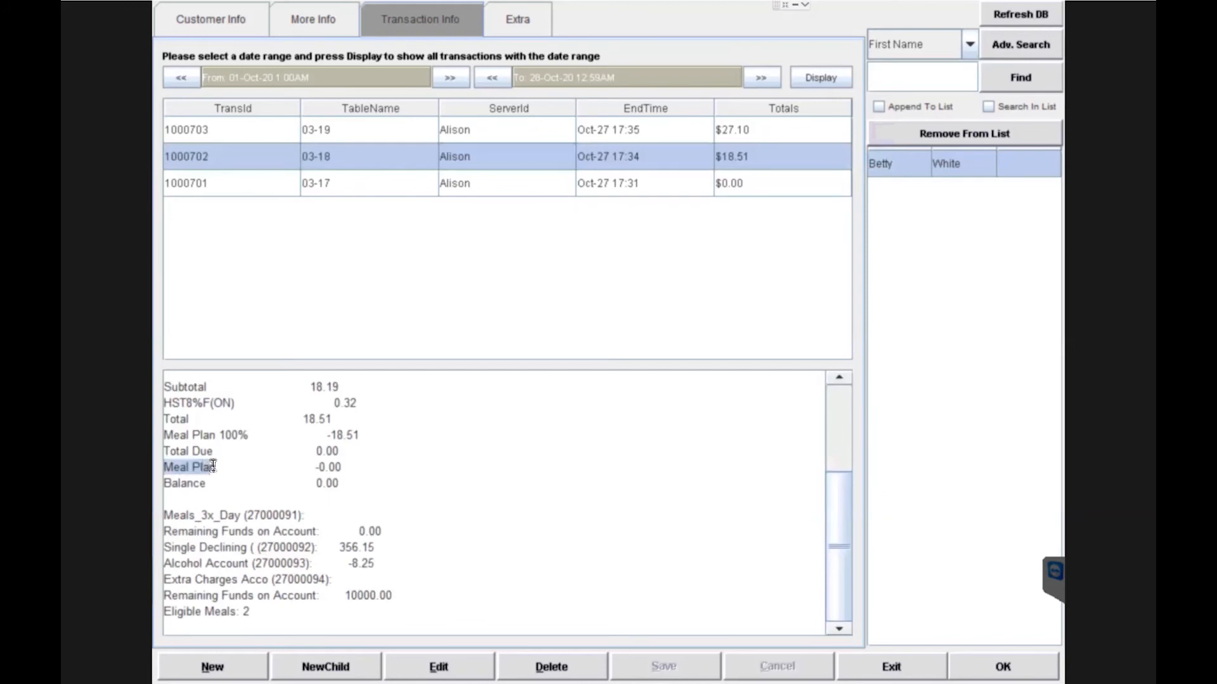
double_click(247, 612)
left_click_drag(174, 622, 270, 615)
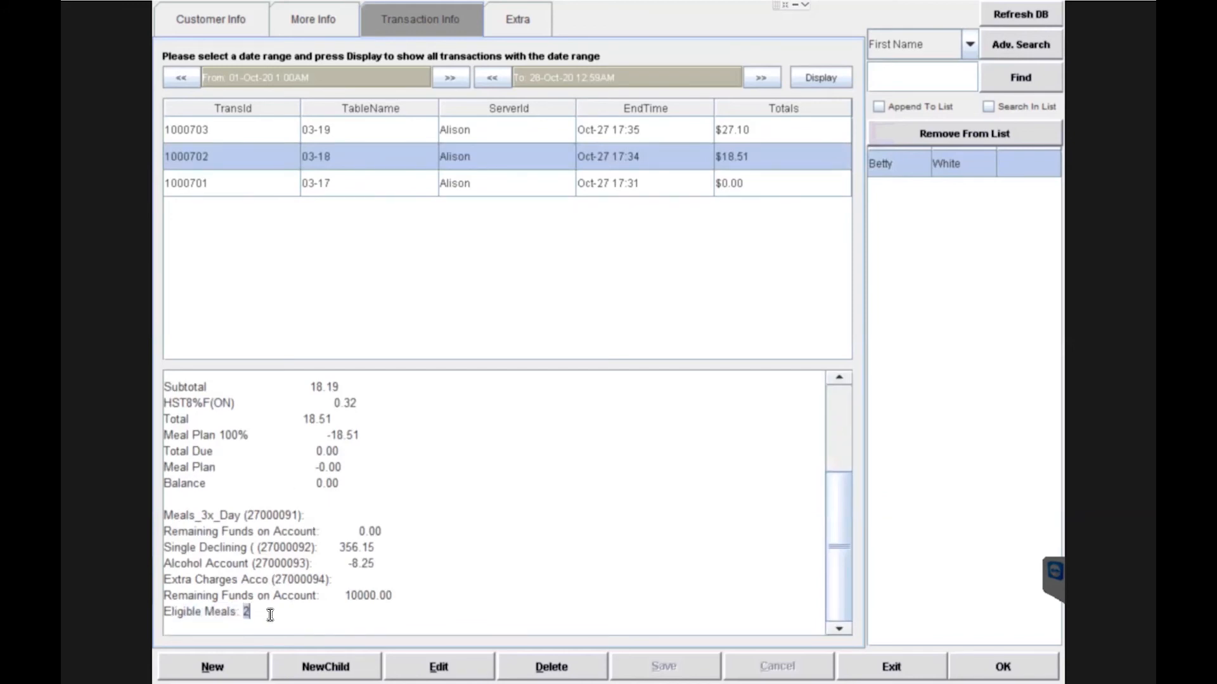
Examine the receipt of transaction 03-19, checking the ordered items and how the charges were split between accounts.
left_click(355, 128)
scroll(824, 431, "up", 5)
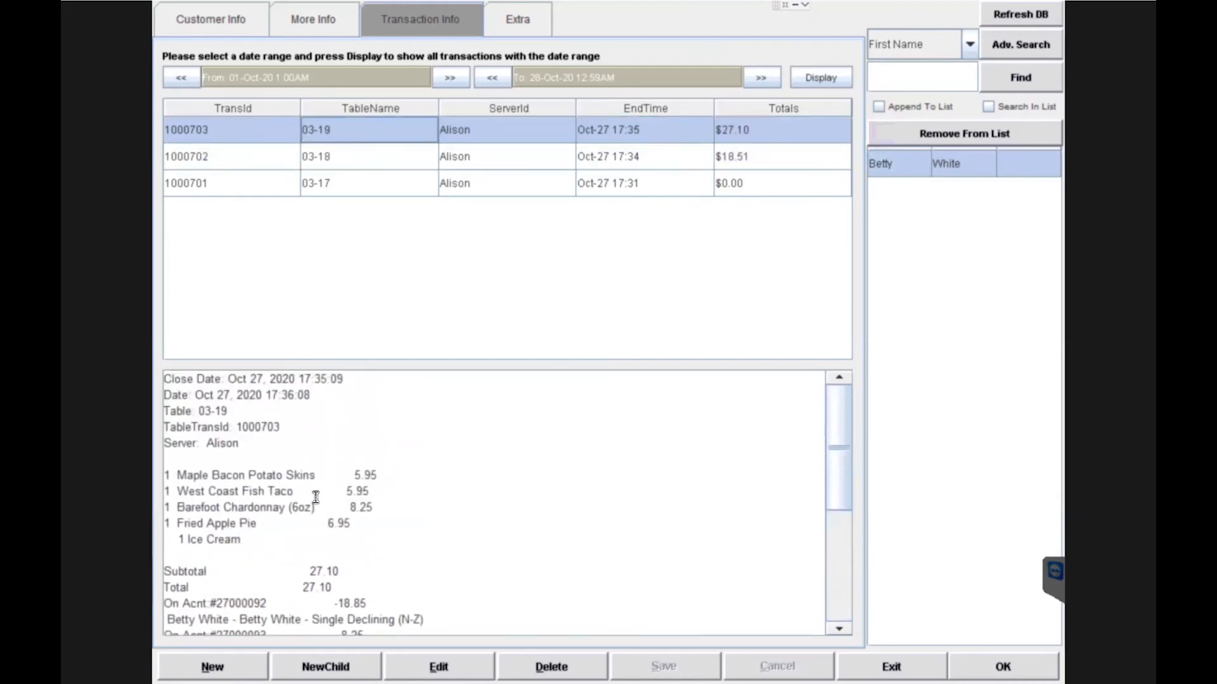
left_click_drag(838, 469, 838, 497)
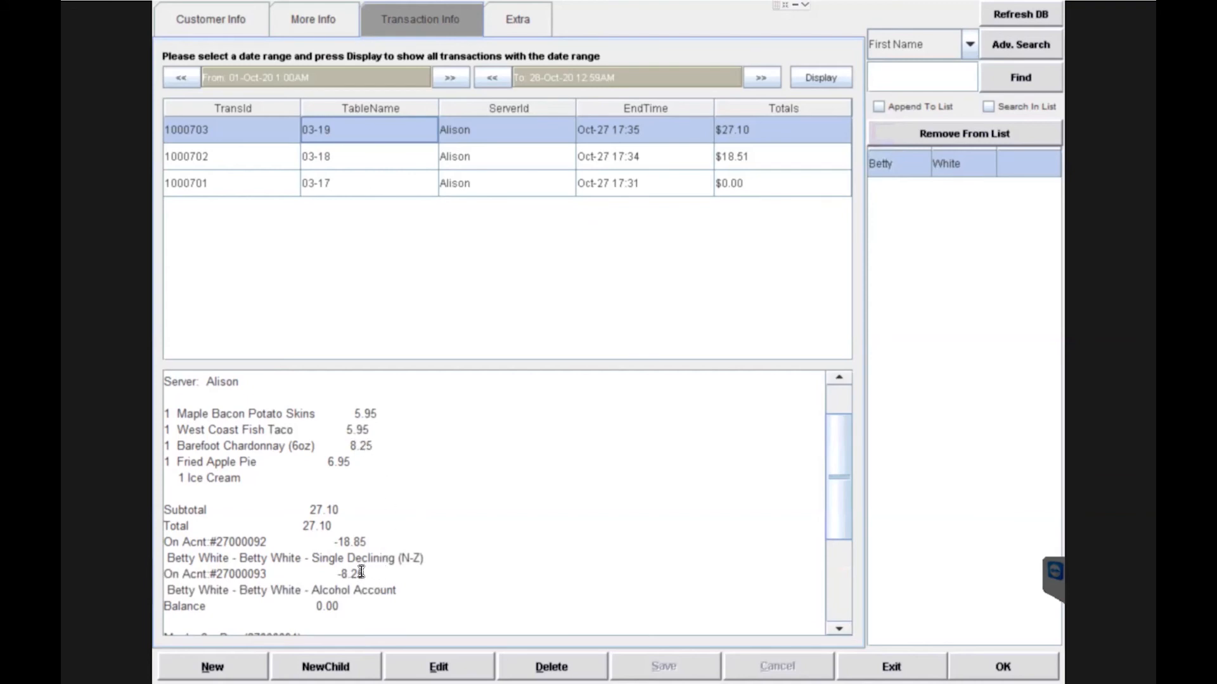
left_click_drag(833, 510, 785, 592)
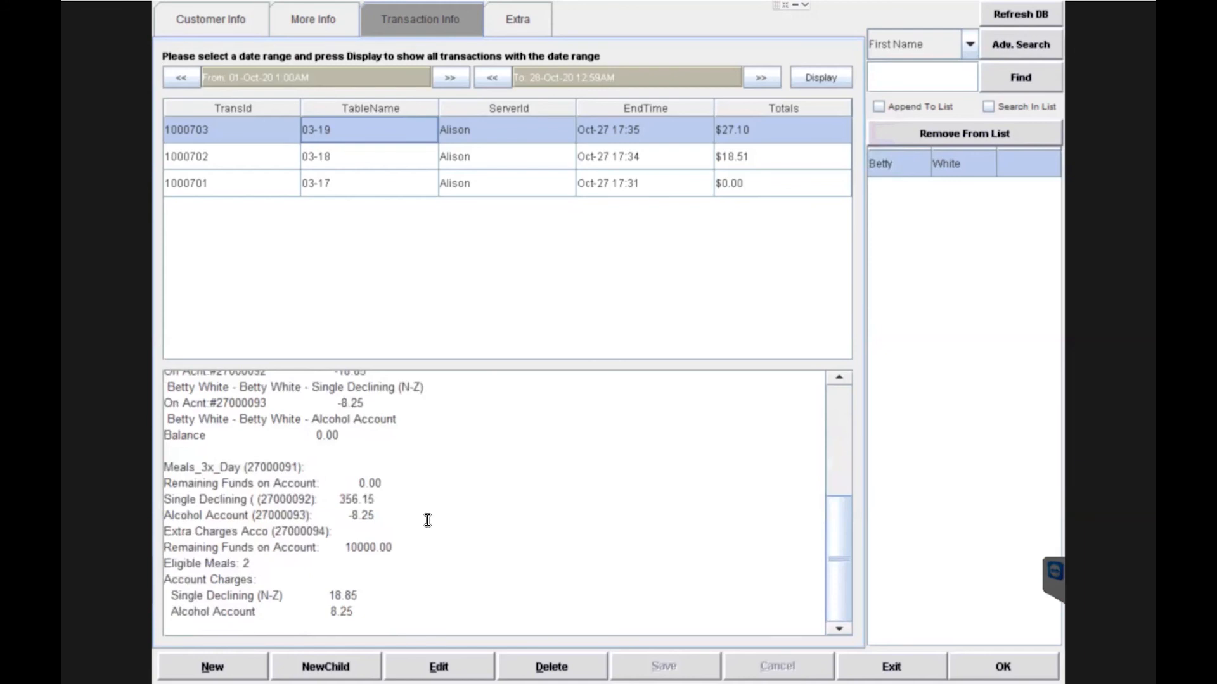